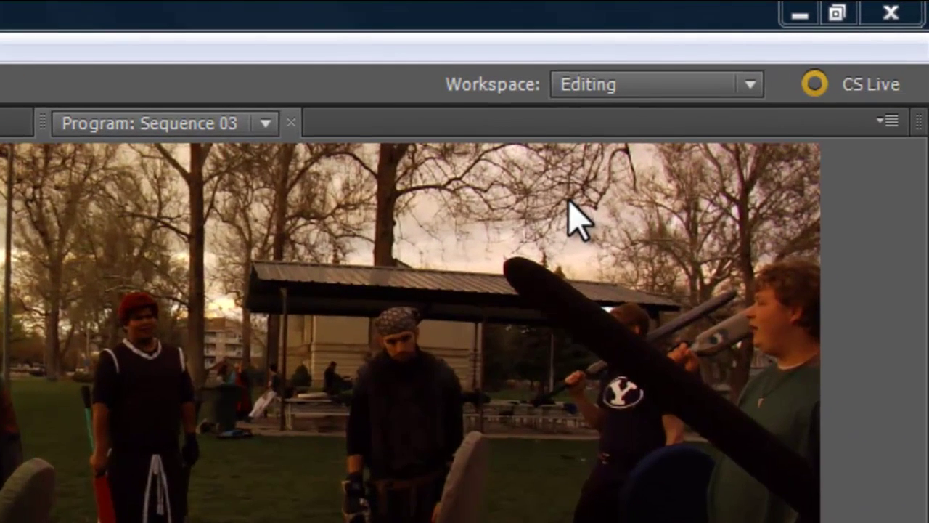
Open the Workspace list at the top right of Premiere Pro.
left_click(664, 84)
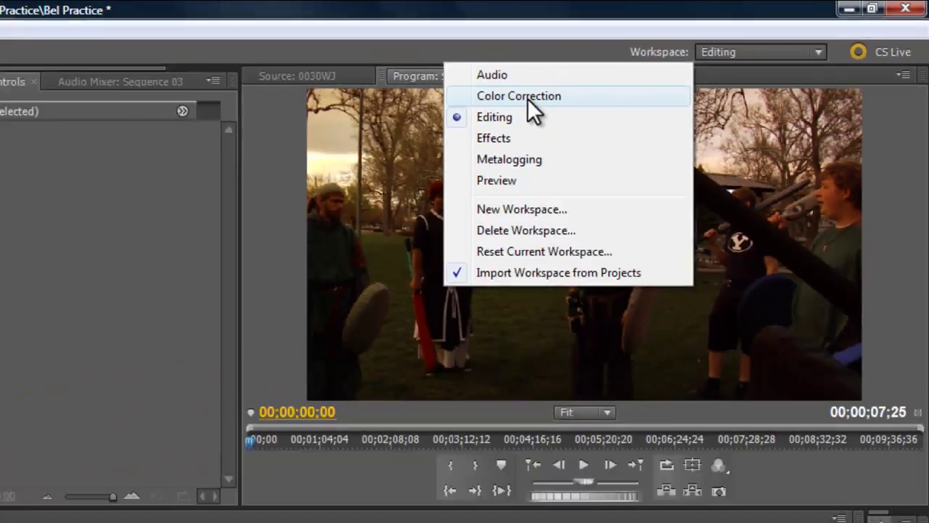
Switch to the Color Correction workspace, scrub the source clip back, and show the Reference monitor's scope options.
left_click(293, 156)
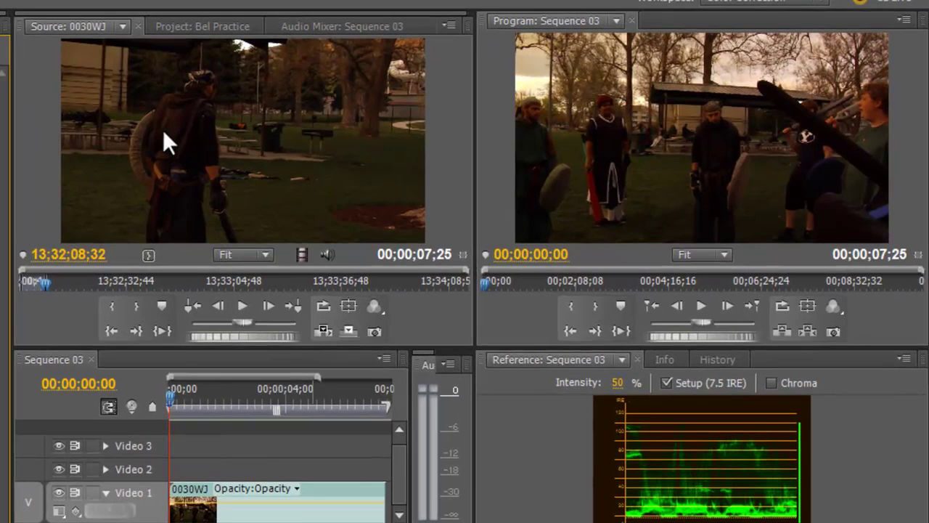
left_click_drag(51, 281, 25, 285)
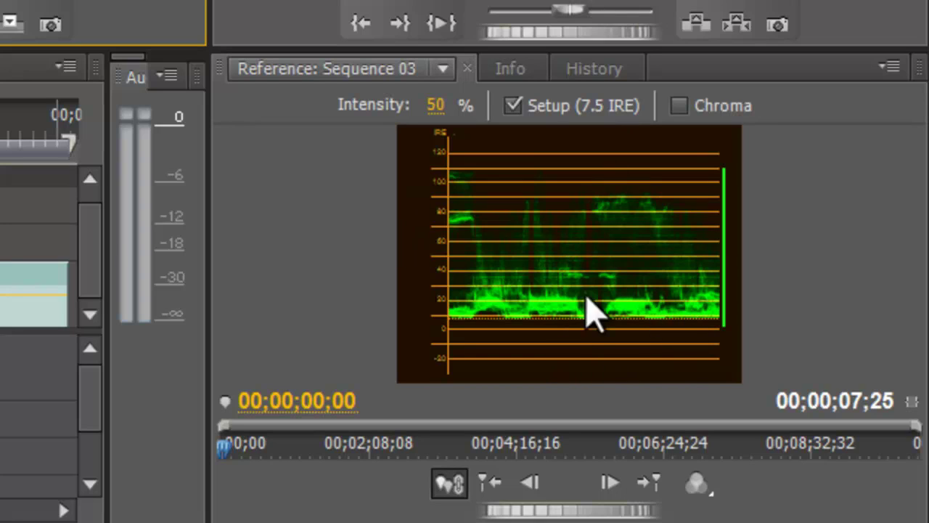
left_click(705, 483)
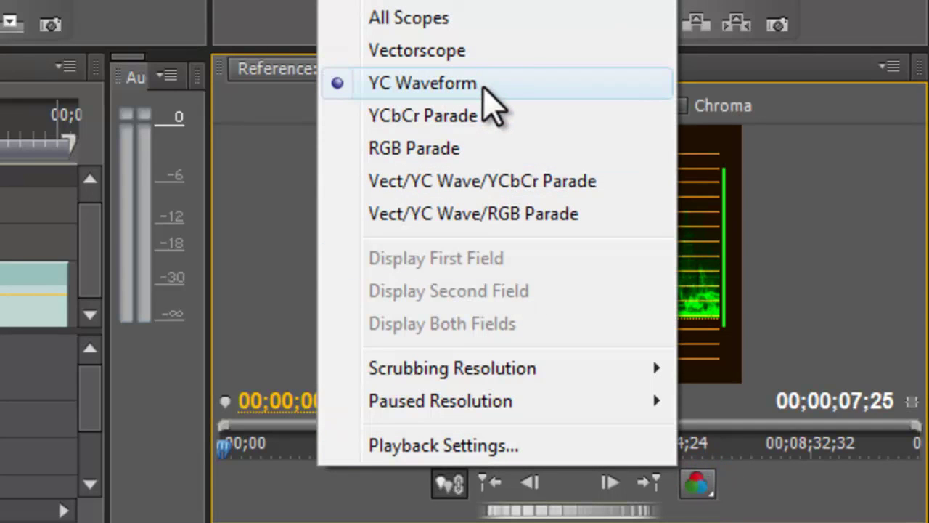
Keep the reference scope on YC Waveform and apply Fast Color Corrector to clip 0030WJ.
left_click(484, 84)
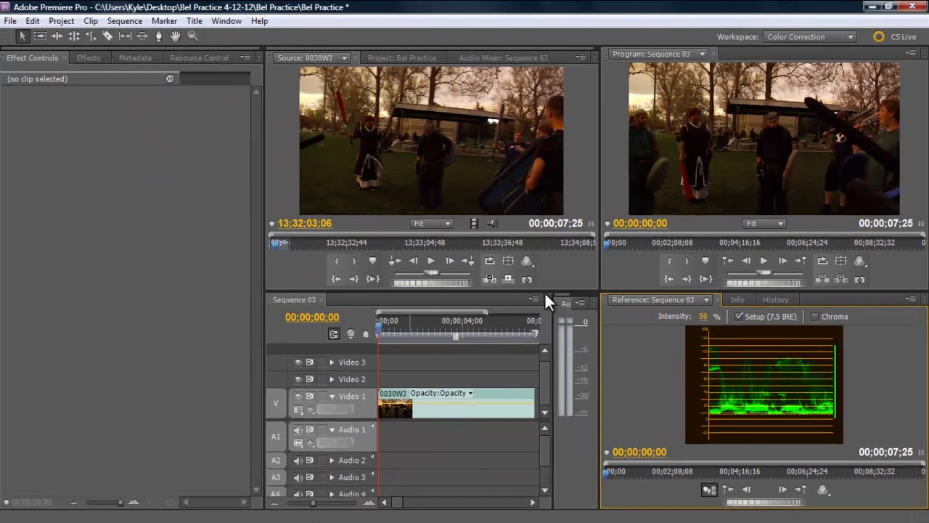
left_click(85, 58)
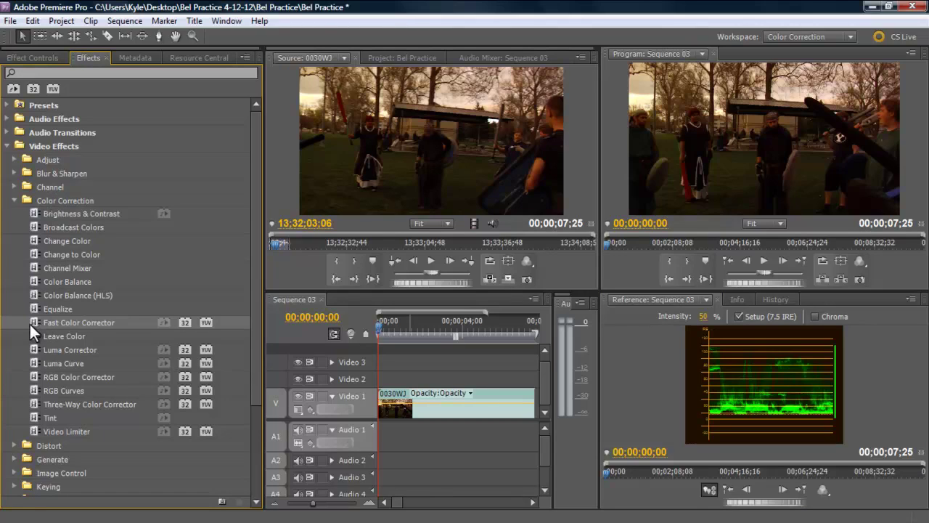
left_click_drag(29, 322, 422, 406)
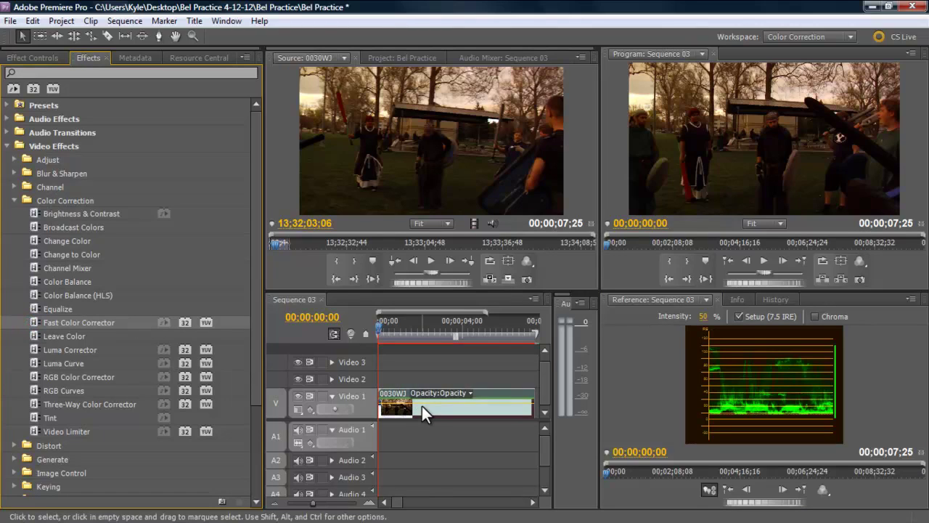
Expand the Fast Color Corrector settings in Effect Controls and widen the source monitor.
left_click(33, 54)
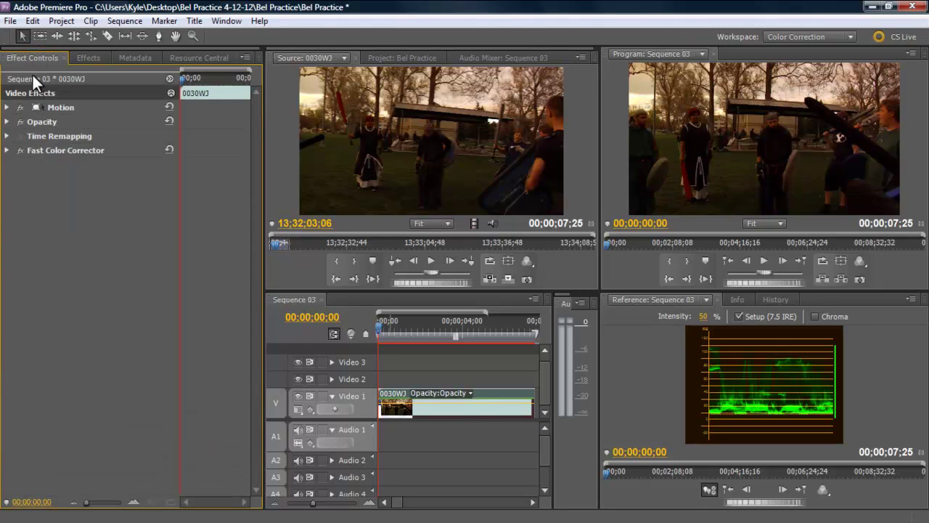
left_click(5, 151)
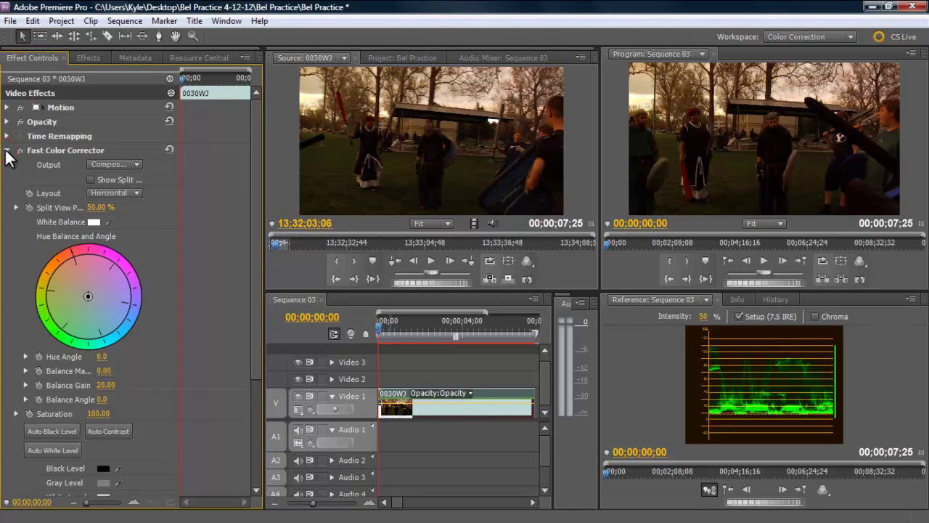
scroll(47, 157, "down", 5)
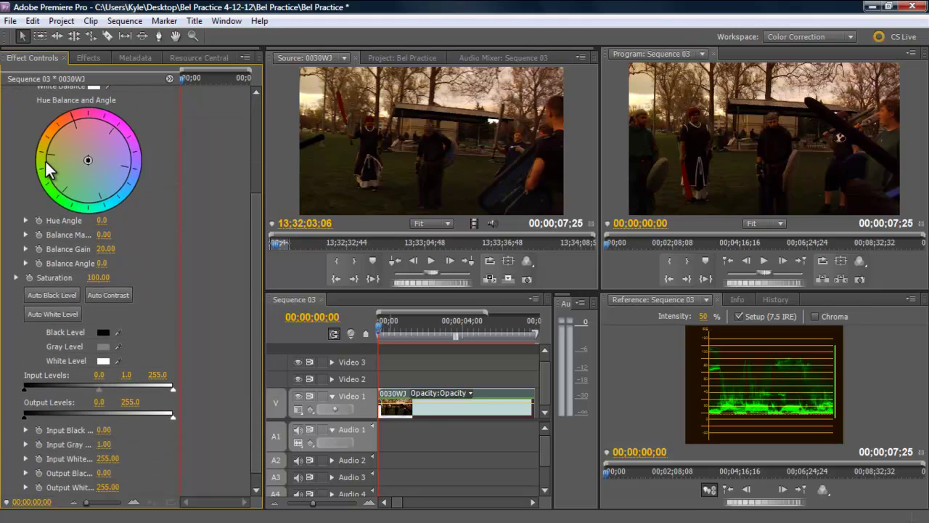
scroll(45, 160, "down", 1)
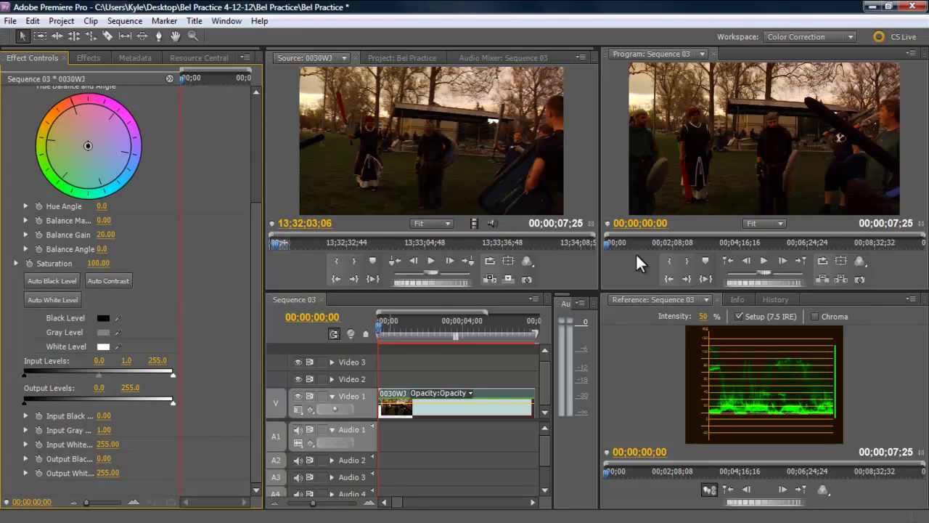
left_click_drag(600, 284, 490, 286)
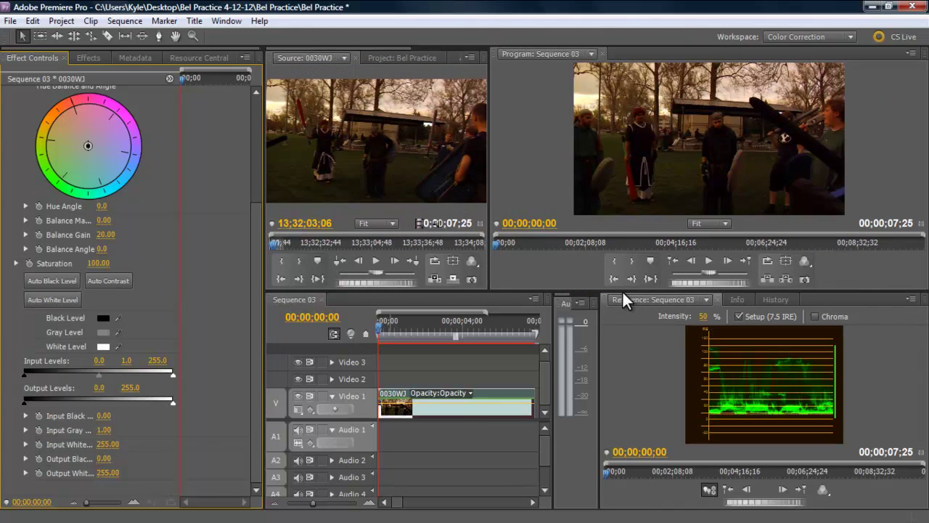
Enlarge the monitors and try lowering the Input Levels white point to about 178.
left_click_drag(623, 293, 623, 344)
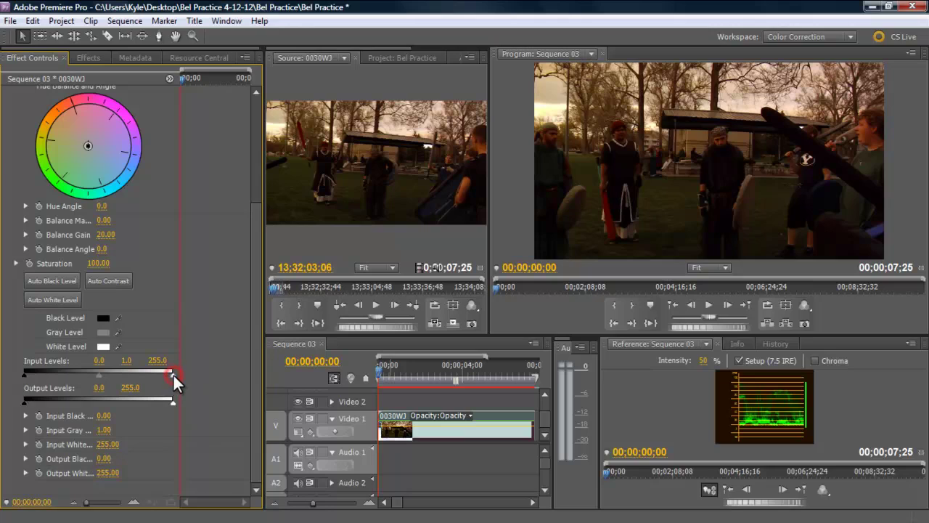
left_click_drag(171, 378, 163, 380)
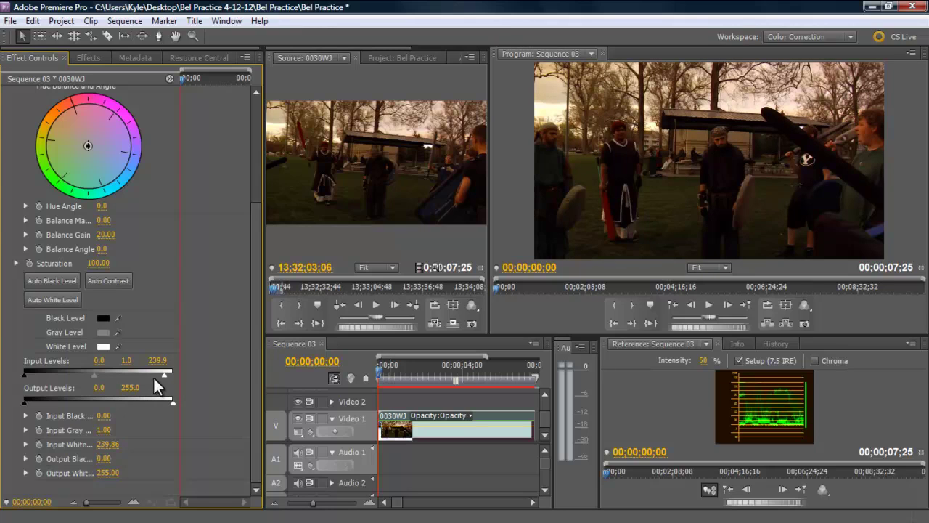
left_click_drag(162, 373, 106, 378)
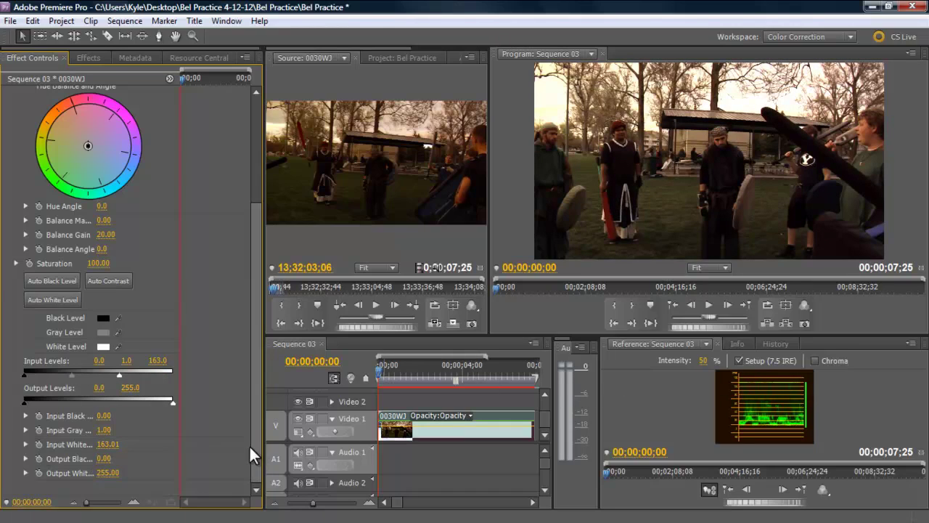
left_click_drag(119, 374, 168, 378)
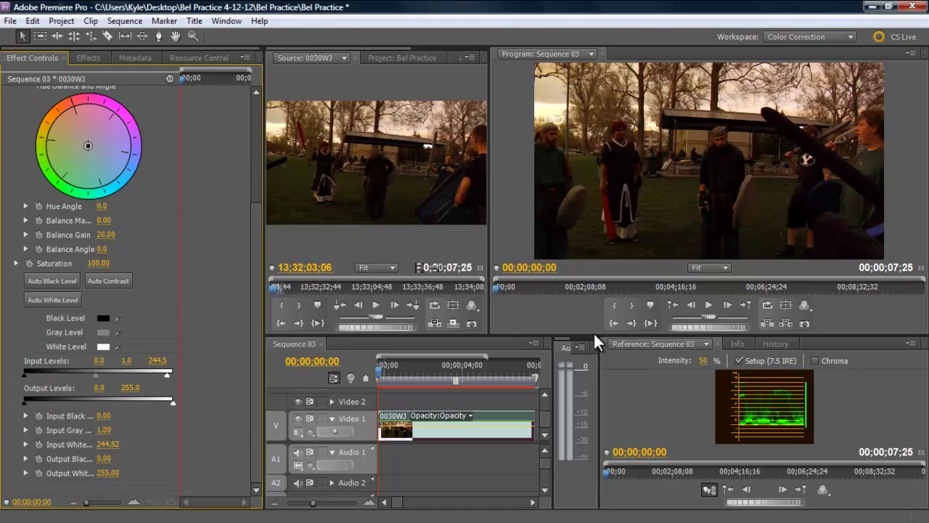
Widen the waveform panel, set input white to 255, and raise input gray to 1.37.
left_click_drag(595, 332, 603, 215)
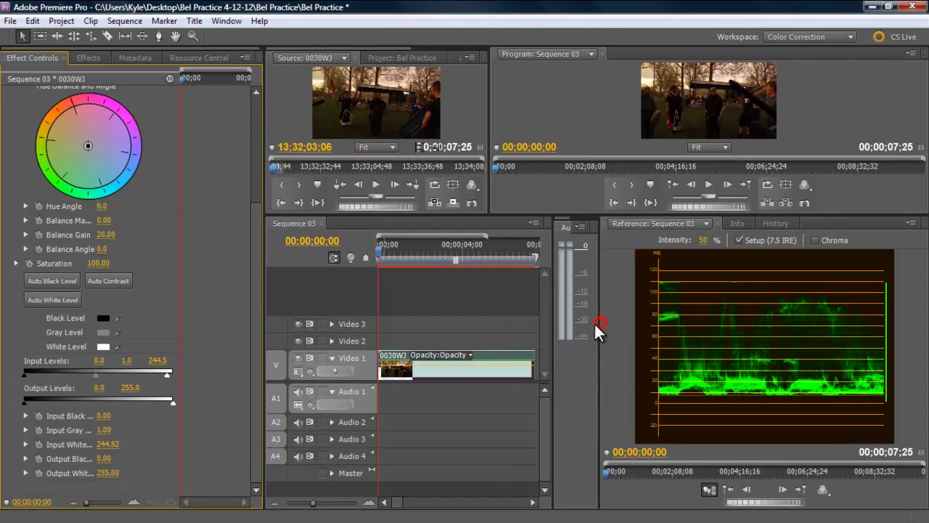
left_click_drag(598, 328, 581, 330)
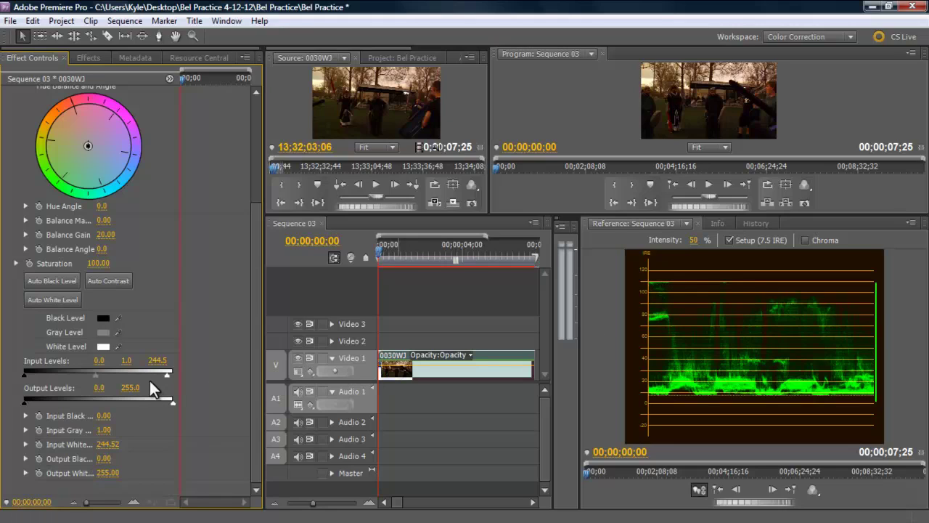
left_click_drag(165, 374, 174, 374)
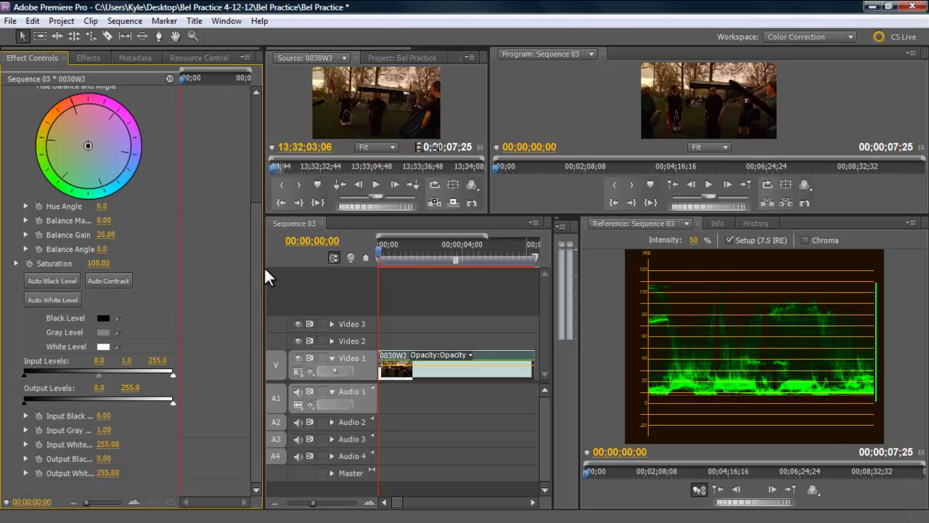
left_click_drag(98, 374, 102, 373)
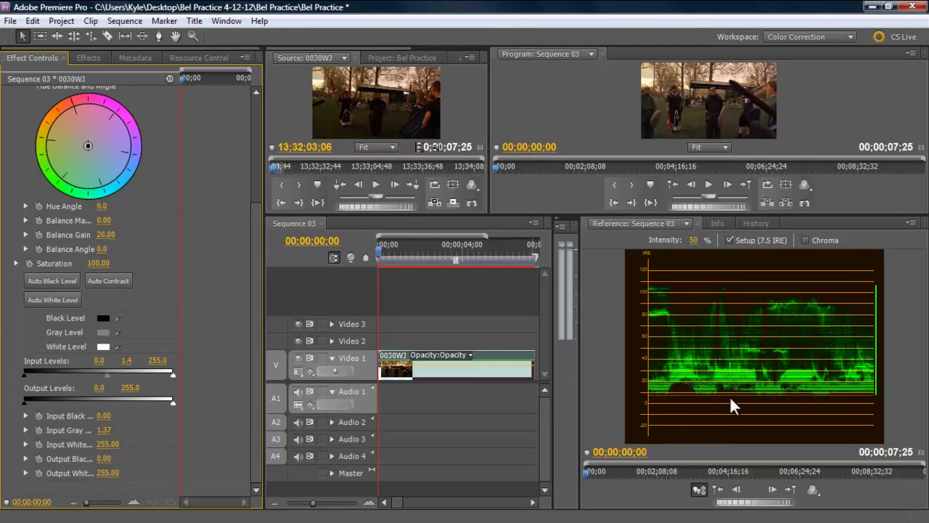
Raise Input Black to 3.5 and ease Input Gray back to about 1.3, then restore panel sizes.
left_click_drag(743, 211, 744, 372)
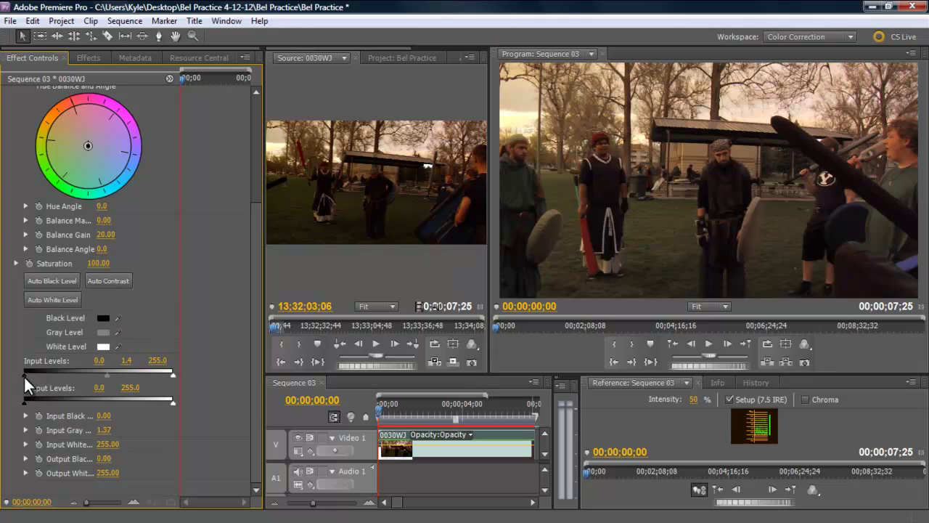
left_click_drag(23, 374, 25, 373)
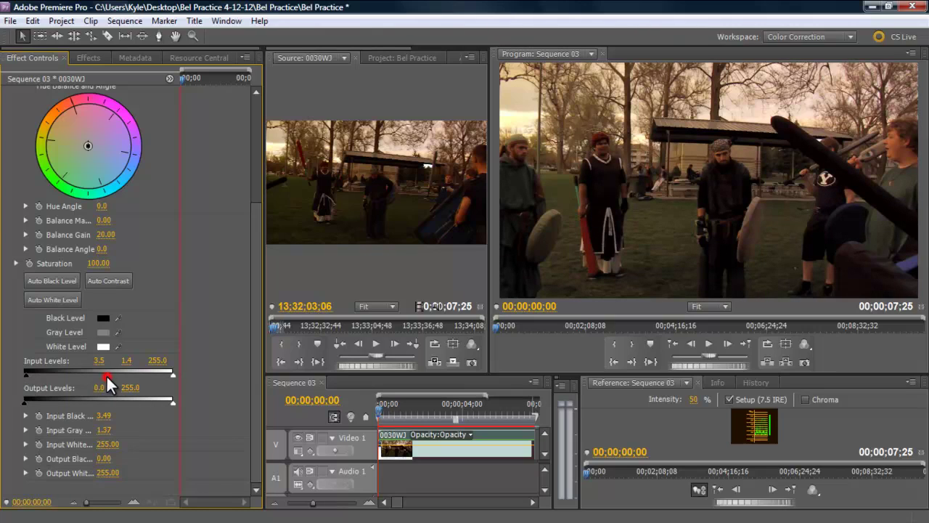
left_click_drag(106, 374, 105, 375)
left_click_drag(727, 372, 729, 318)
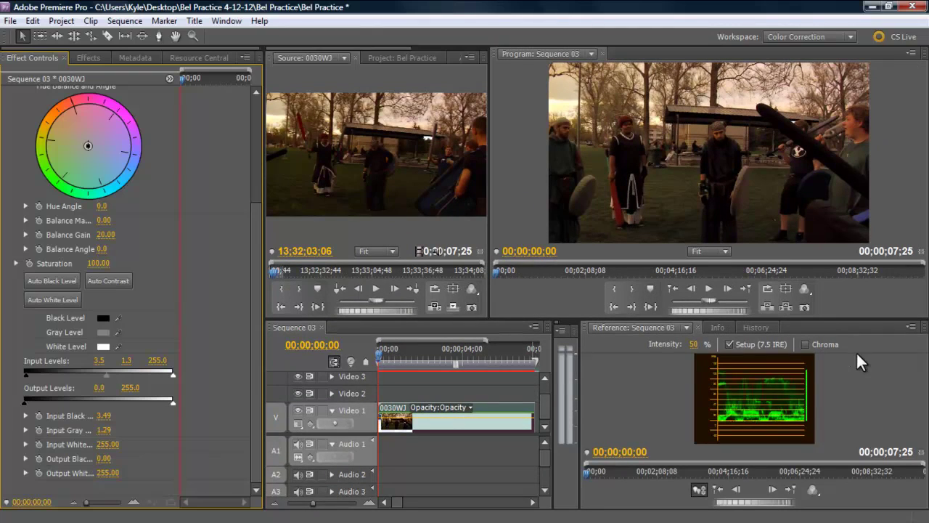
Sample a neutral spot with the White Balance eyedropper to cool the orange cast, then nudge Balance Gain.
scroll(190, 343, "up", 5)
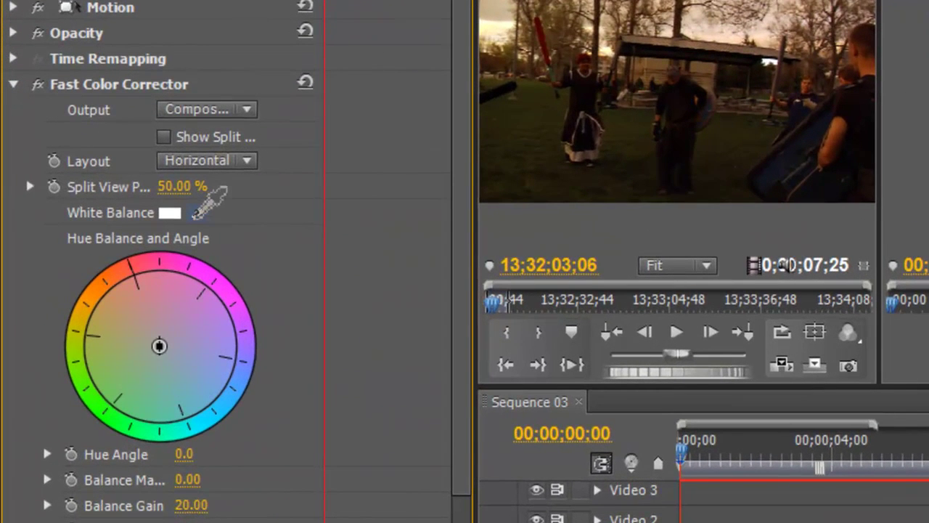
left_click(195, 212)
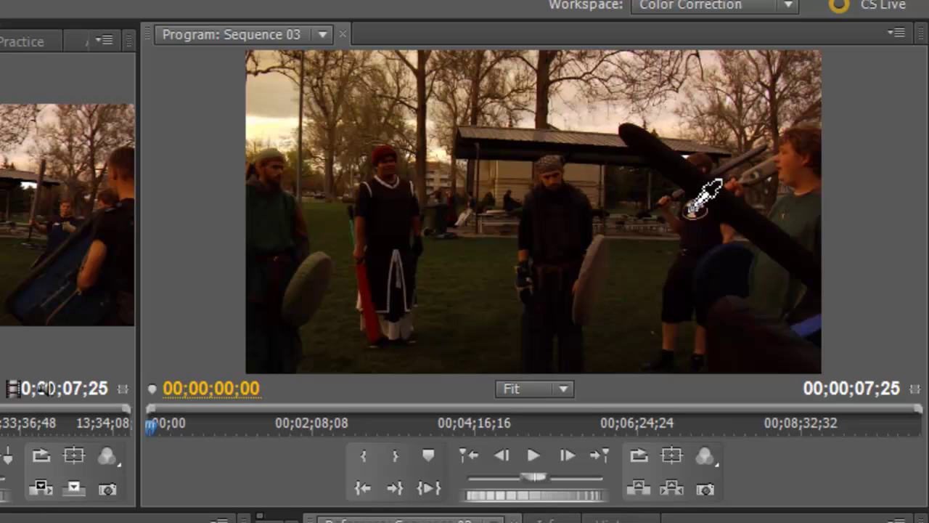
left_click(689, 209)
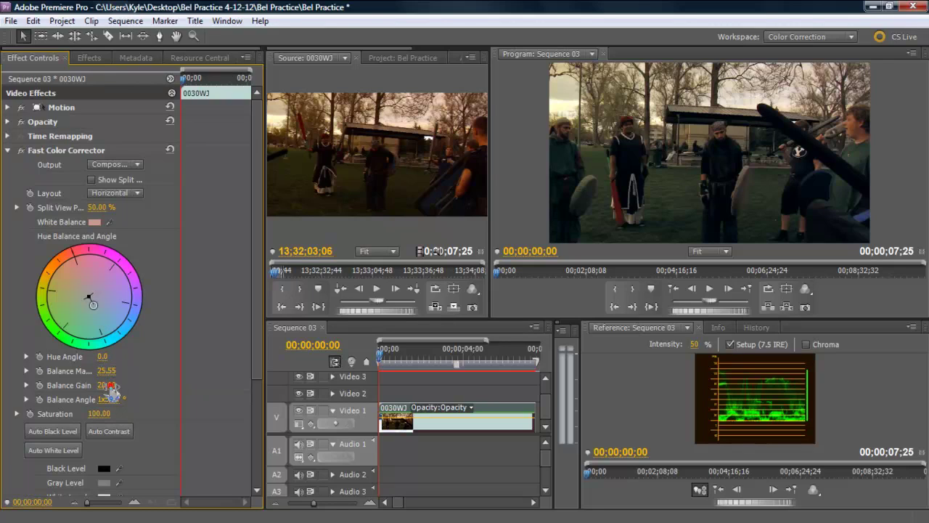
left_click_drag(108, 385, 109, 396)
Lower Balance Gain to 14, leave Hue Angle at 0, and boost Saturation to 152.
left_click_drag(100, 398, 74, 404)
scroll(197, 339, "down", 3)
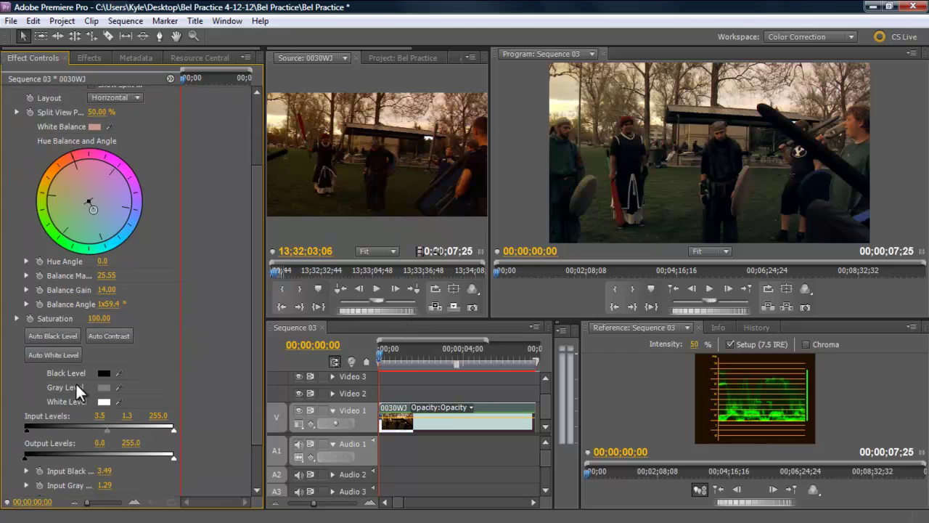
left_click(137, 262)
left_click(97, 319)
left_click_drag(100, 322, 148, 314)
left_click(100, 319)
Reduce Saturation to 120 and enlarge the video monitors to inspect the corrected clip.
left_click_drag(102, 324, 80, 328)
left_click(17, 319)
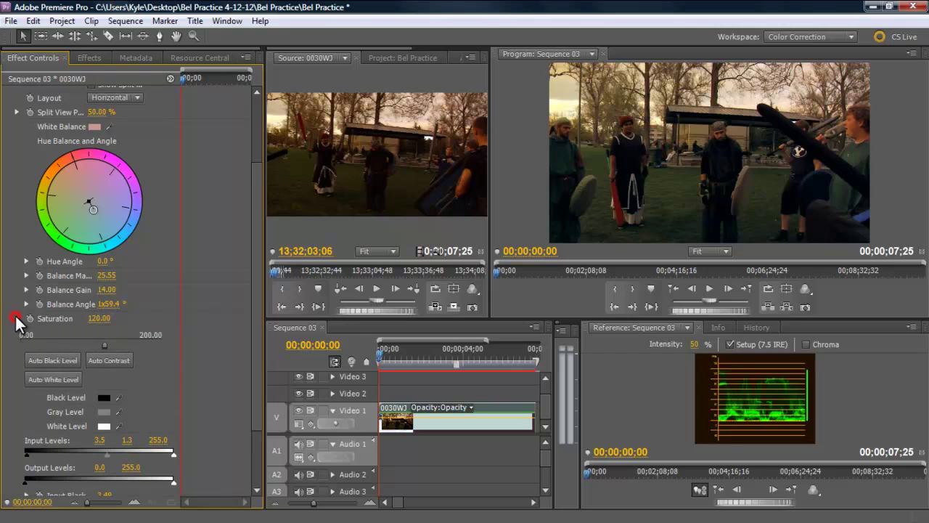
left_click(17, 319)
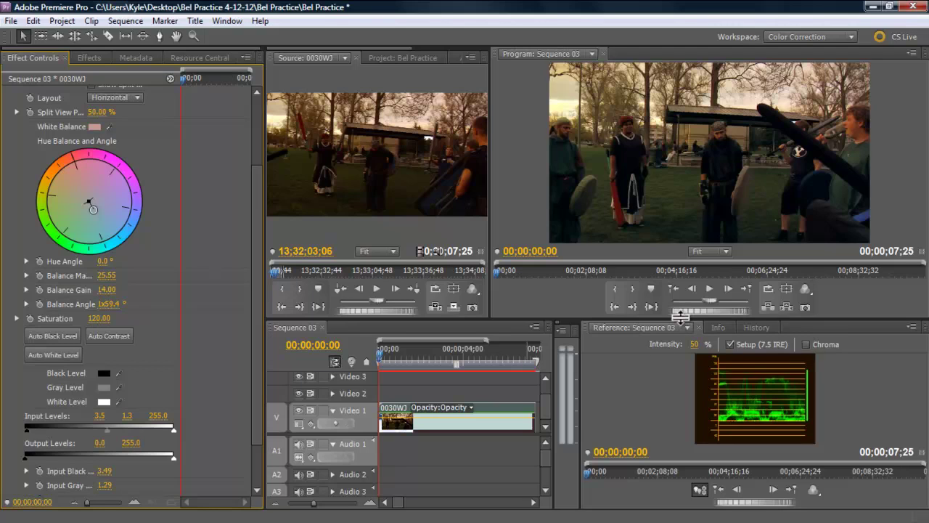
left_click_drag(680, 316, 665, 413)
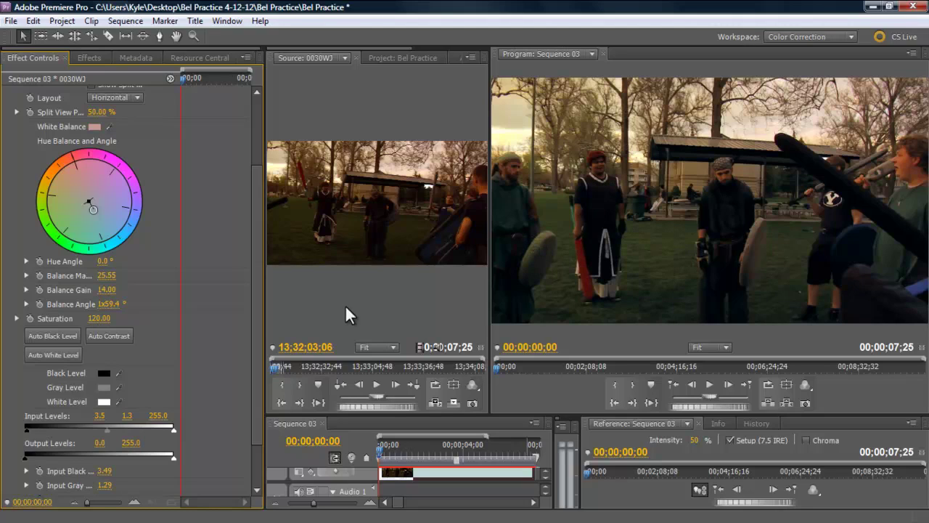
Turn on Show Split View in Fast Color Corrector and drag Split View Percent to 100%.
scroll(201, 339, "up", 3)
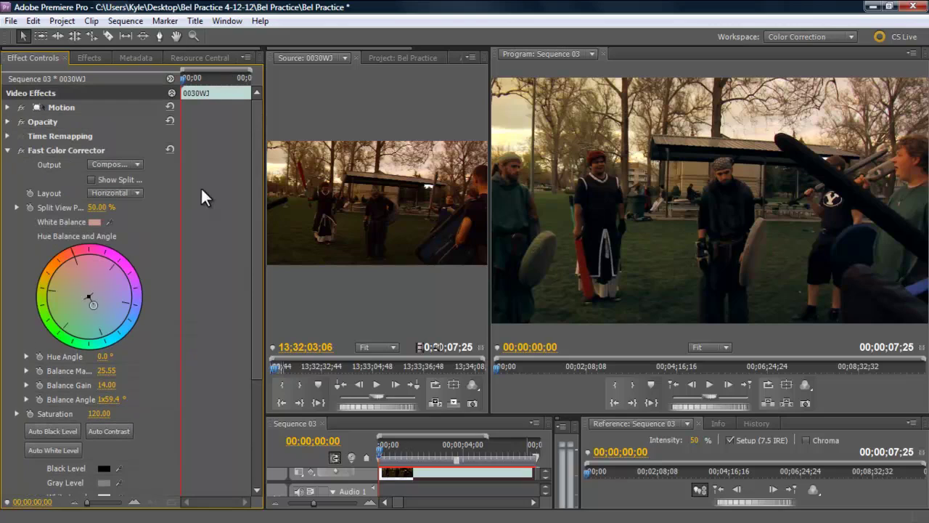
left_click(90, 180)
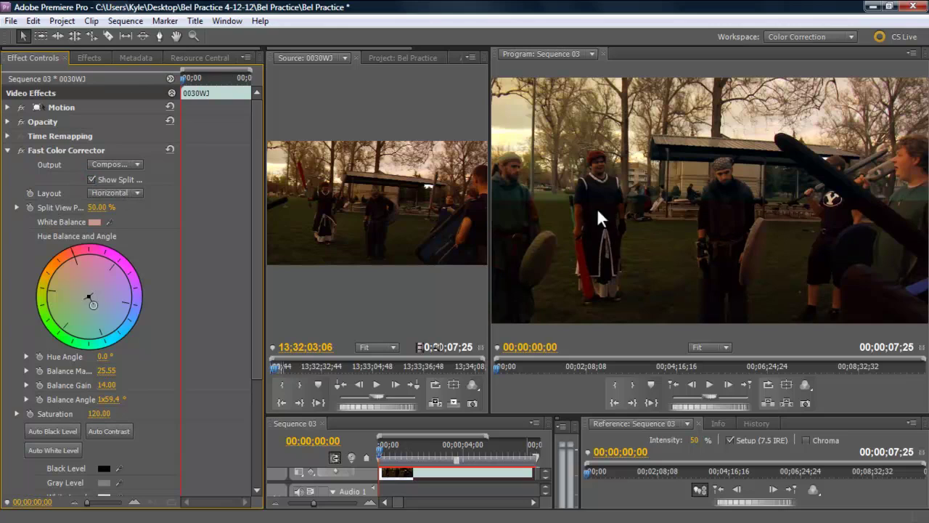
left_click_drag(101, 208, 184, 230)
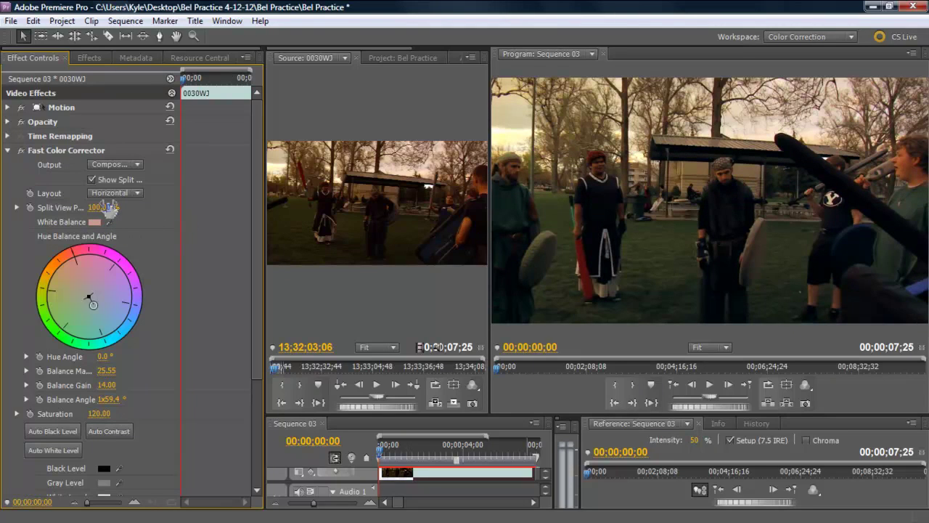